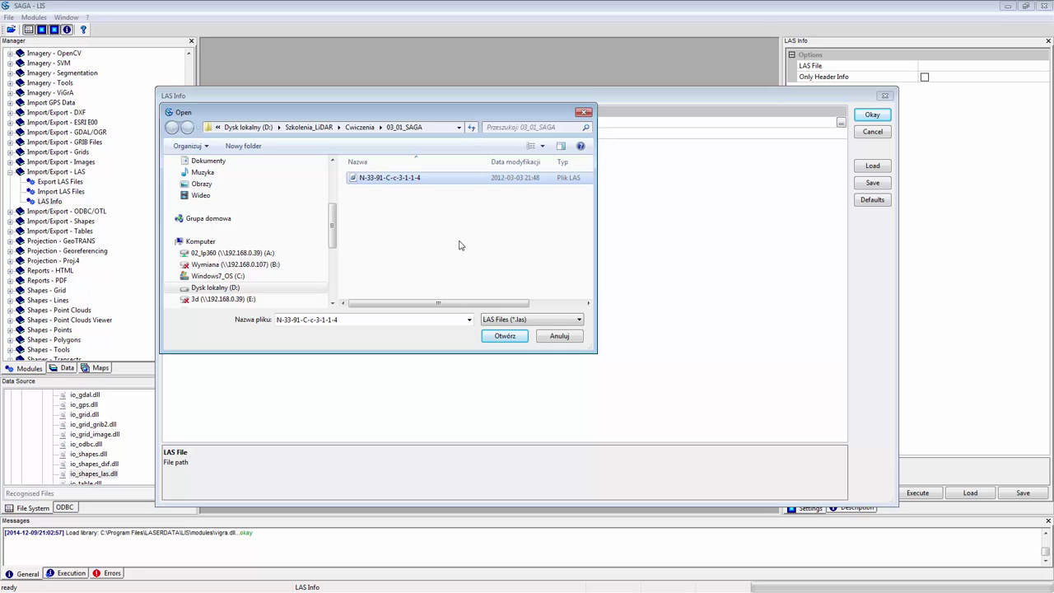
Choose N-33-91-C-c-3-1-1-4.las as the LAS Info input file and run the report
click(504, 338)
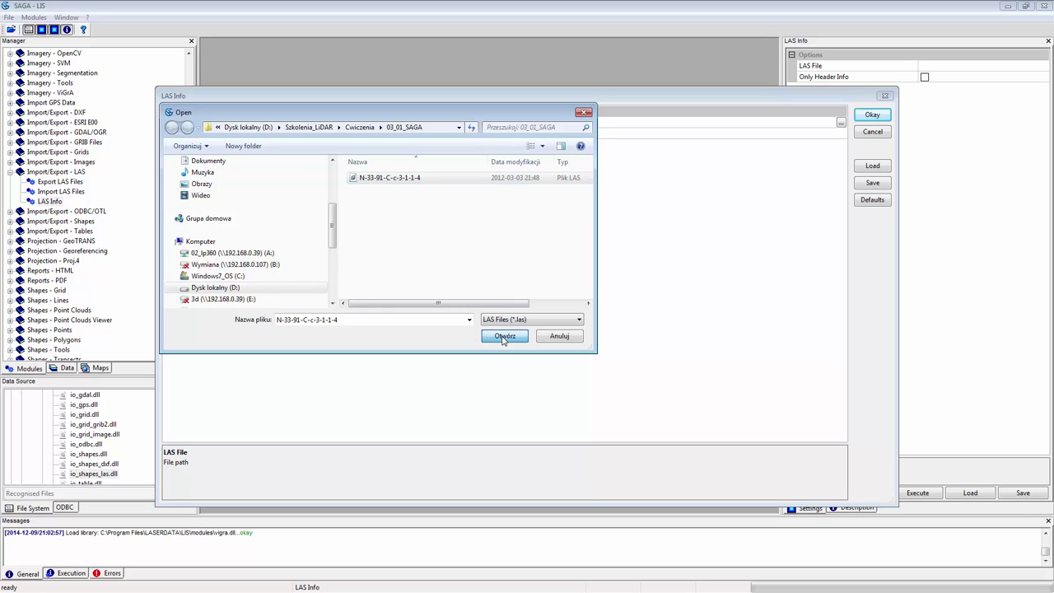
click(504, 337)
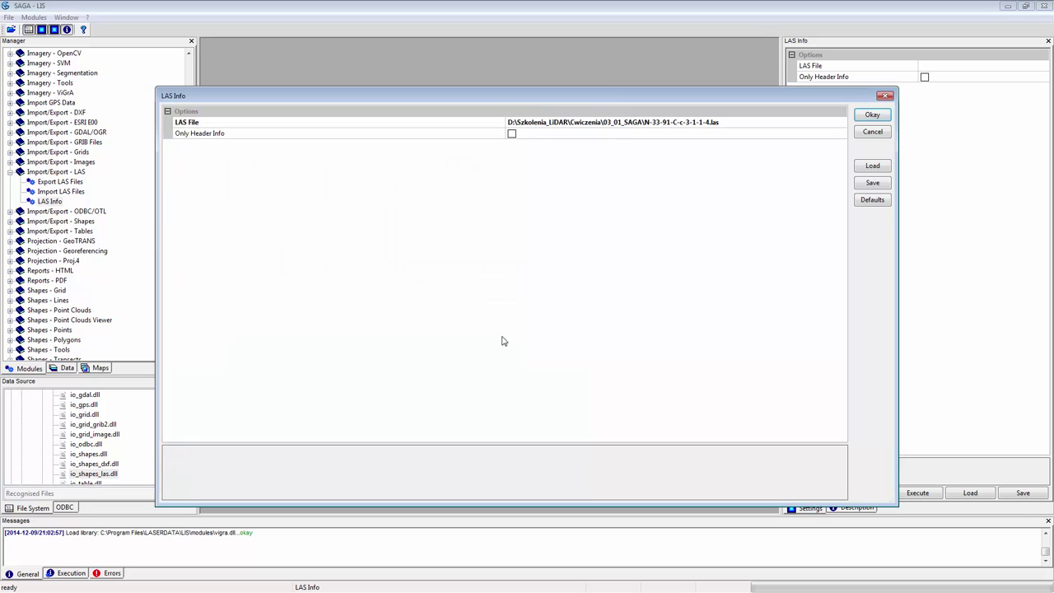
click(870, 117)
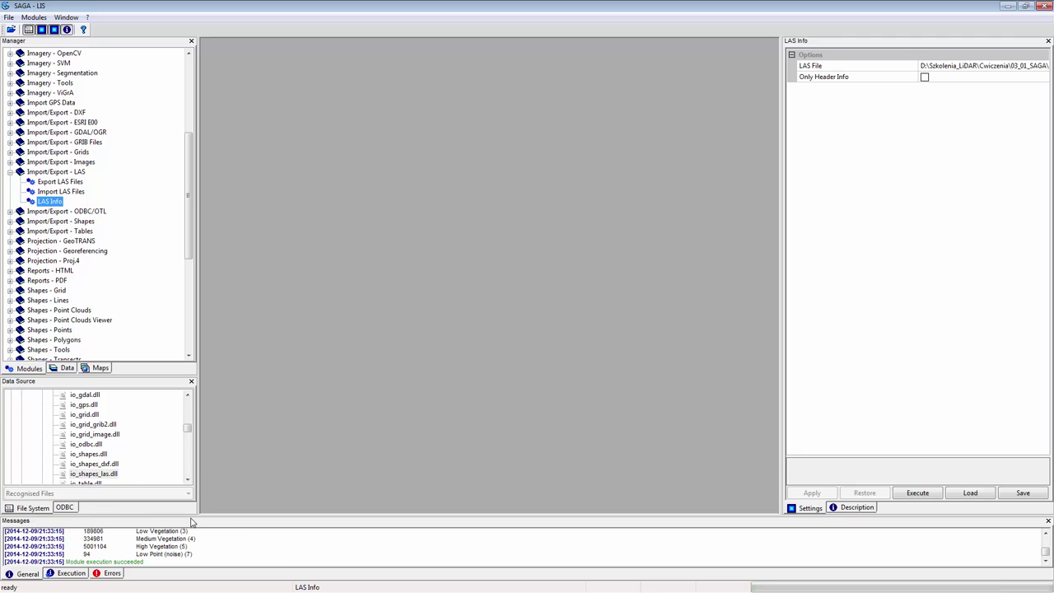
Undock and enlarge the message log, and examine the LAS report's header summary, attribute ranges, return counts and point classifications
drag(191, 522, 466, 134)
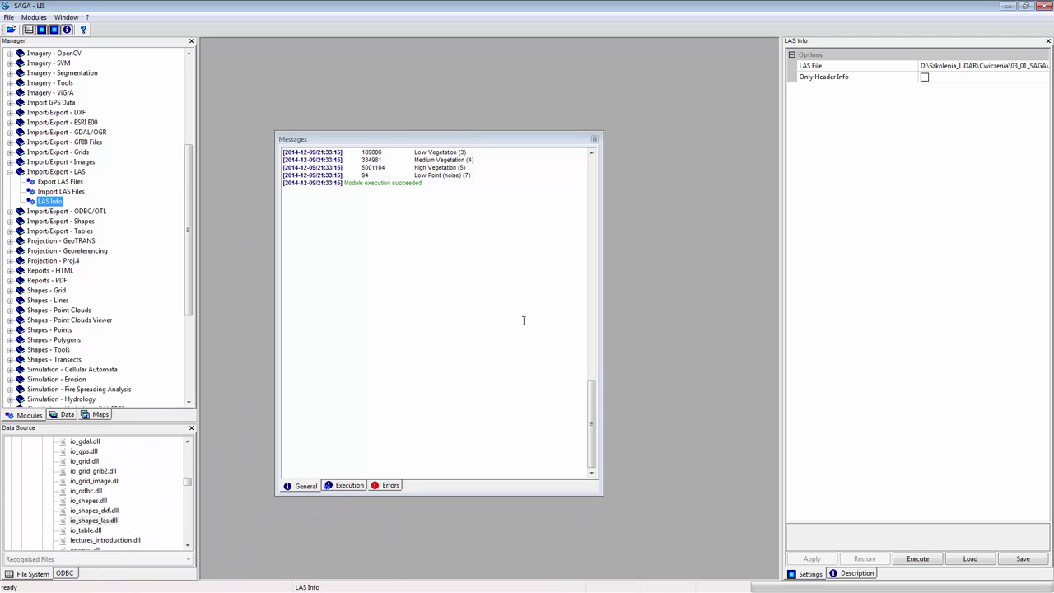
drag(591, 418, 598, 334)
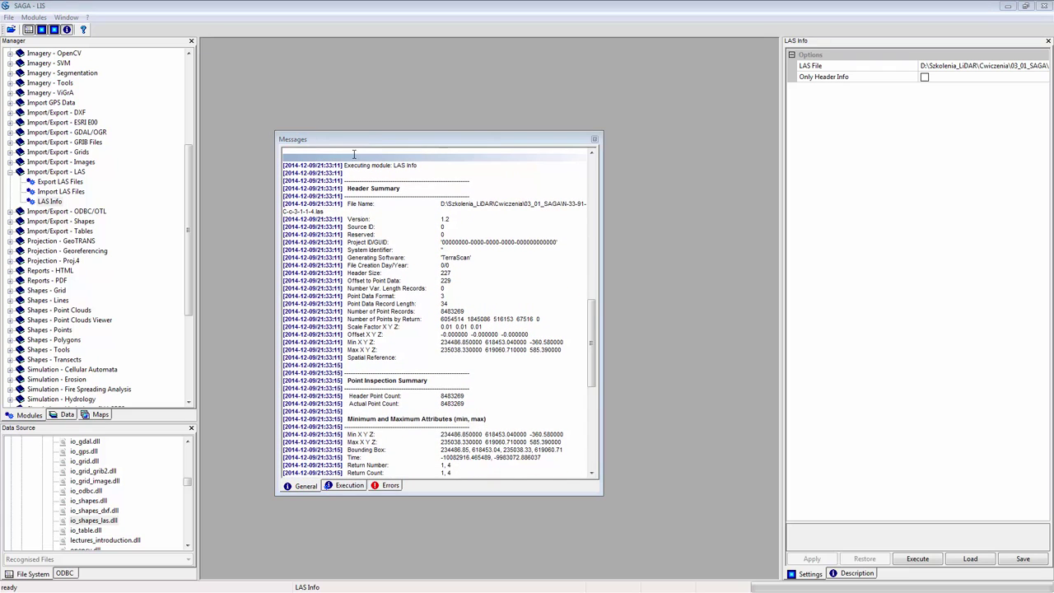
click(383, 190)
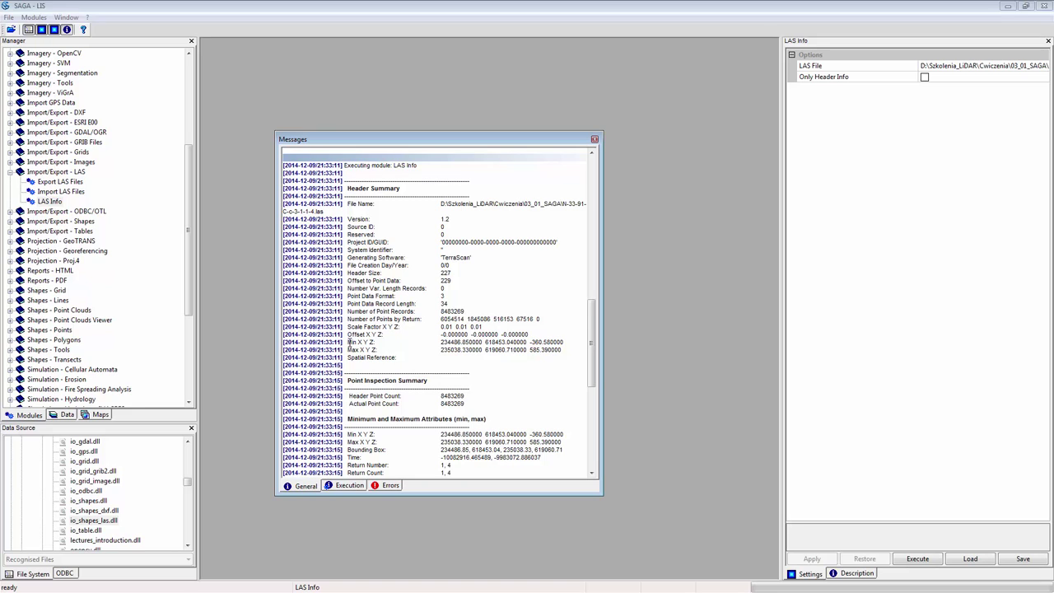
drag(590, 310, 589, 359)
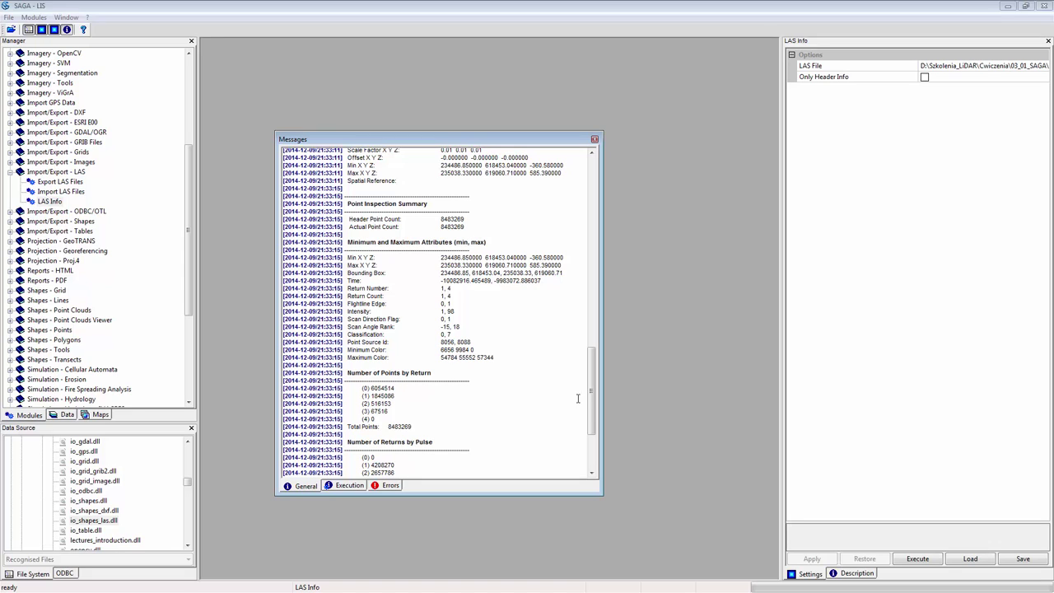
drag(592, 360, 591, 399)
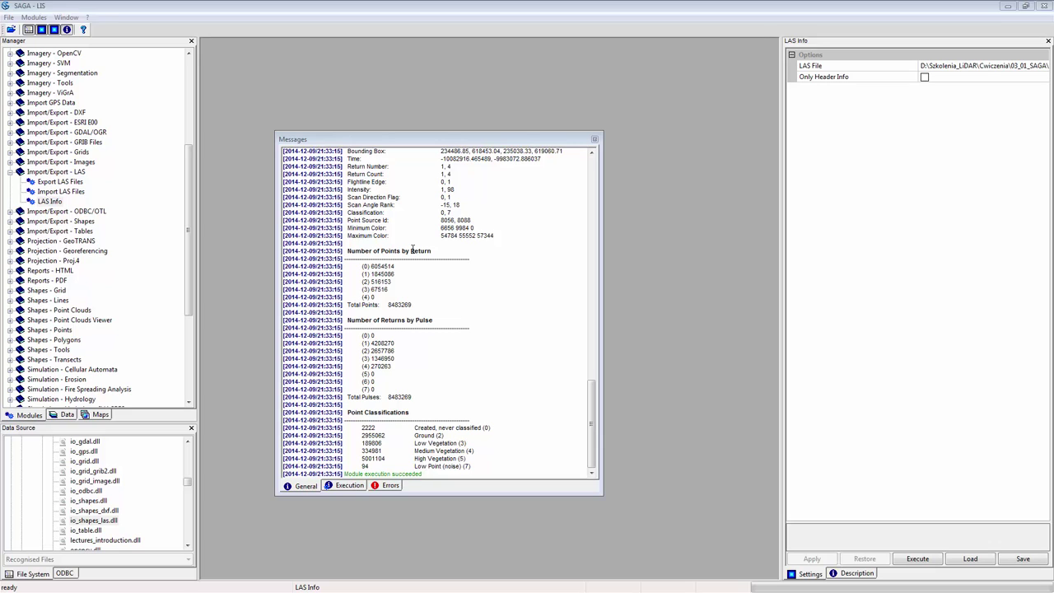
Start the Import LAS Files module with N-33-91-C-c-3-1-1-4.las as its input file
double_click(72, 191)
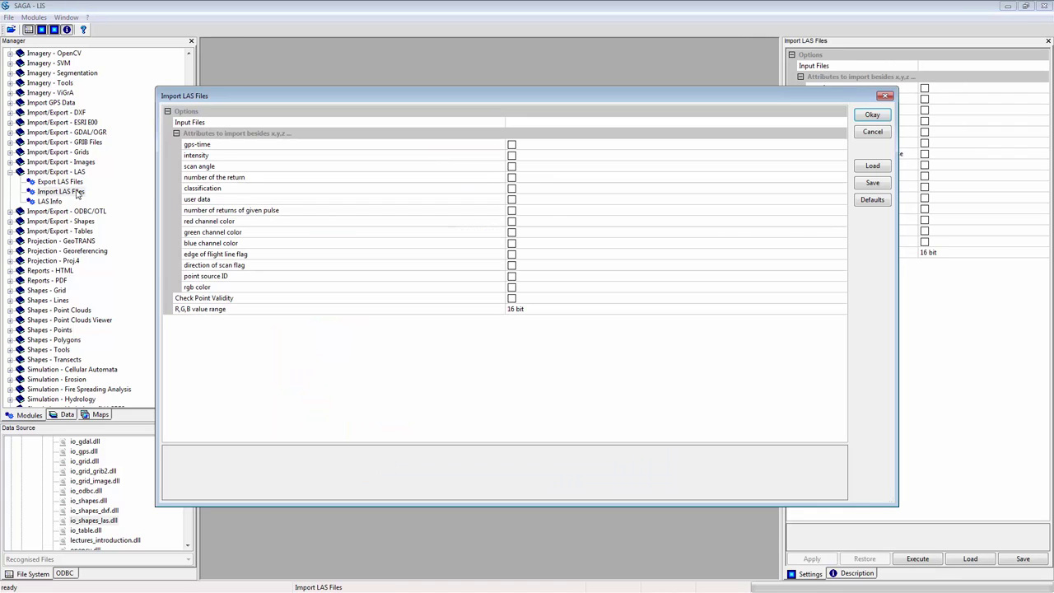
click(838, 123)
click(840, 123)
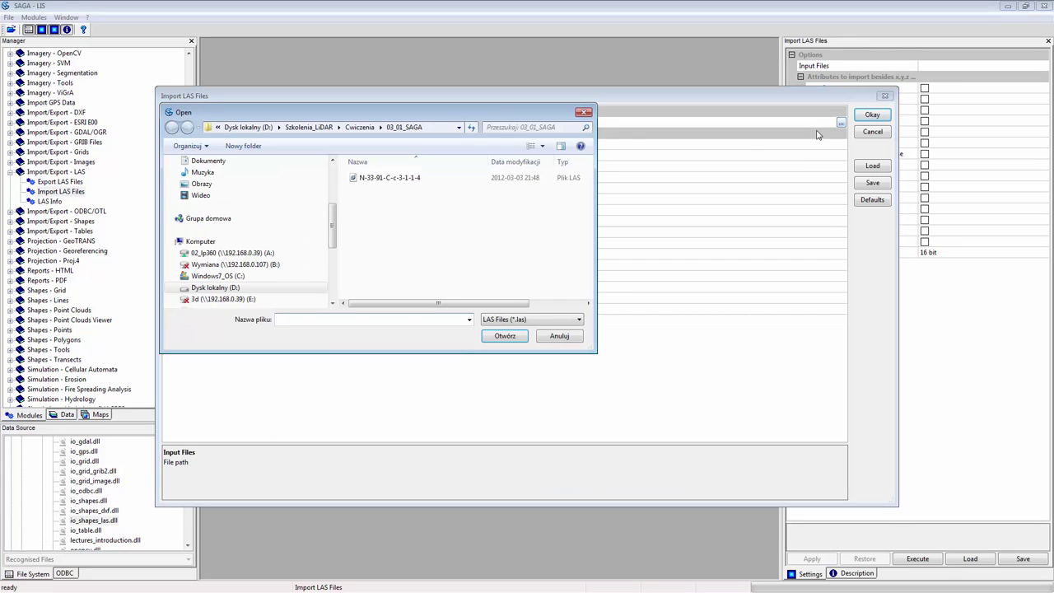
click(407, 183)
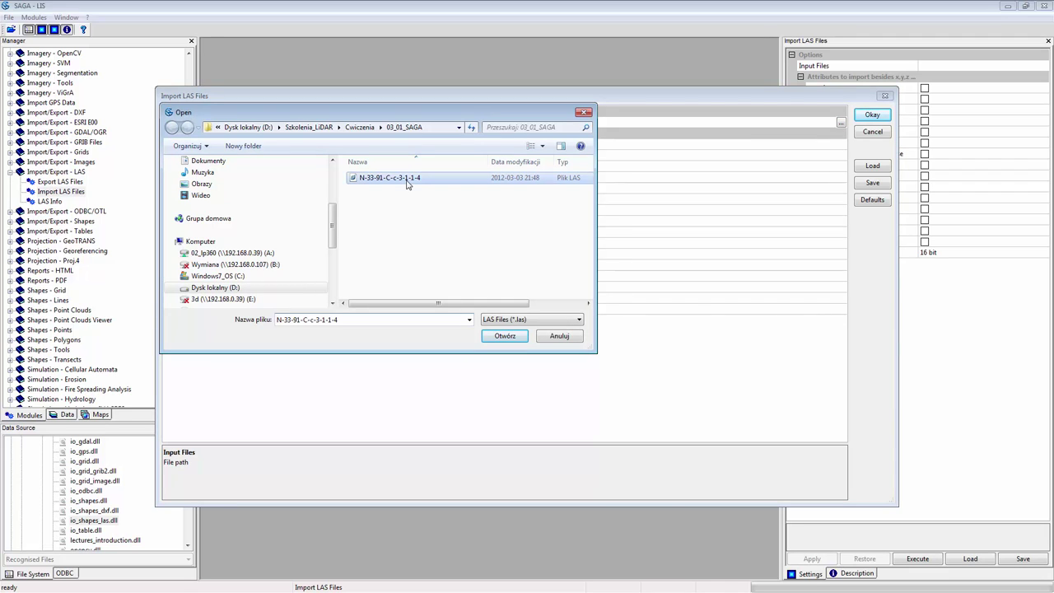
click(504, 336)
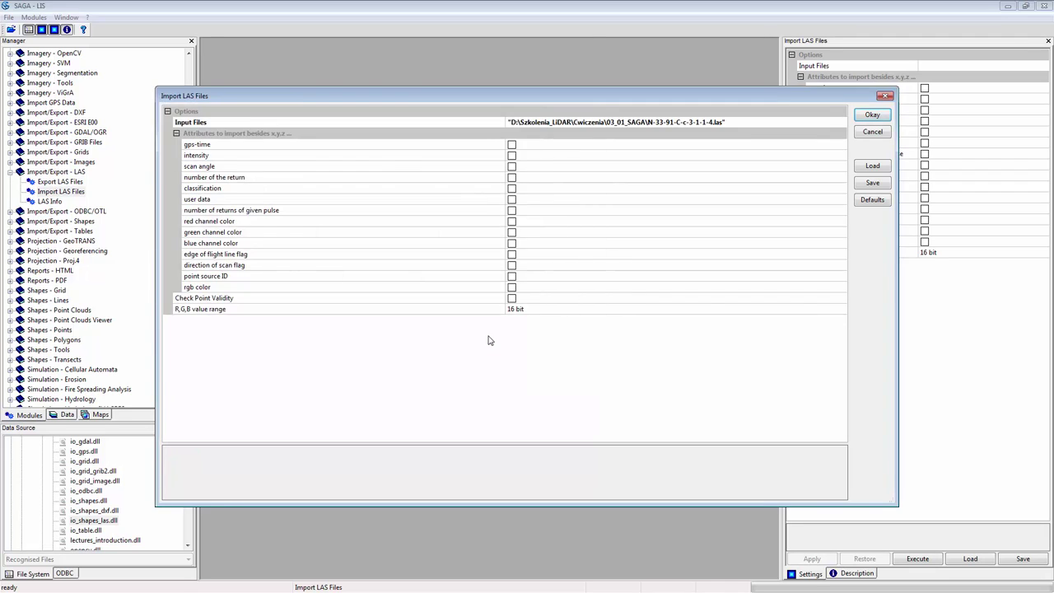
Include every attribute from gps-time to rgb color, enable Check Point Validity, and run the LAS import
click(512, 144)
click(511, 155)
click(511, 166)
click(511, 177)
click(511, 188)
click(511, 200)
click(512, 210)
click(512, 231)
click(512, 221)
click(512, 243)
click(512, 254)
click(512, 265)
click(511, 276)
click(512, 286)
click(511, 298)
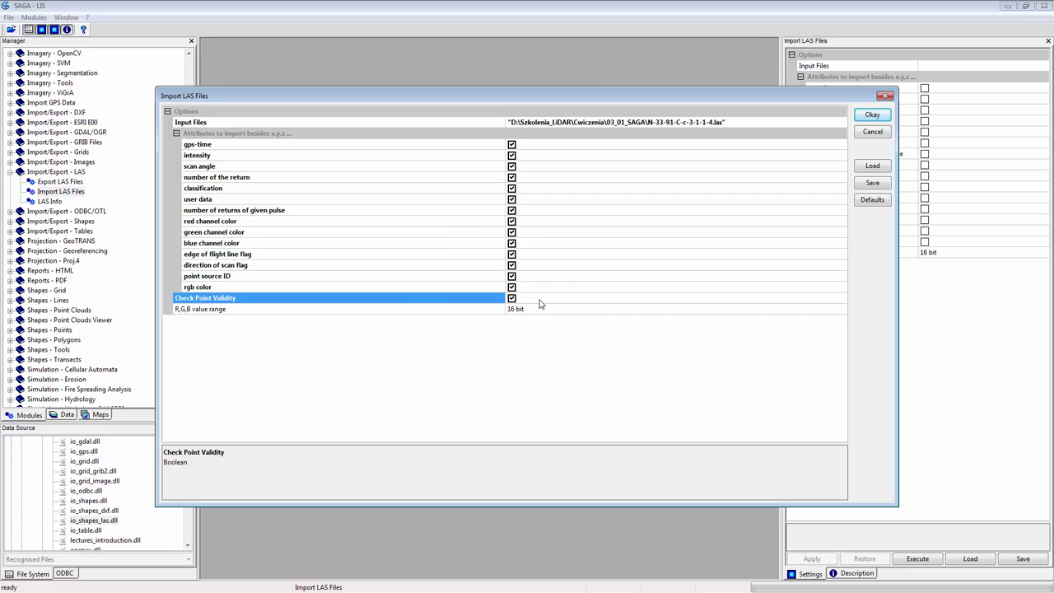
click(870, 117)
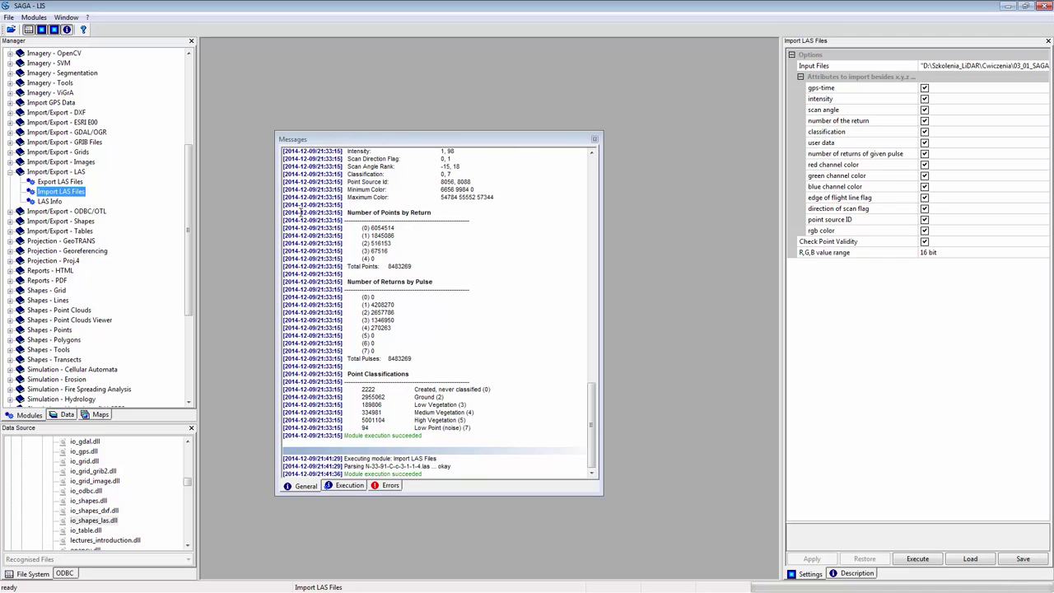
Display the imported point cloud in a map, close the message log and maximize the map
click(70, 417)
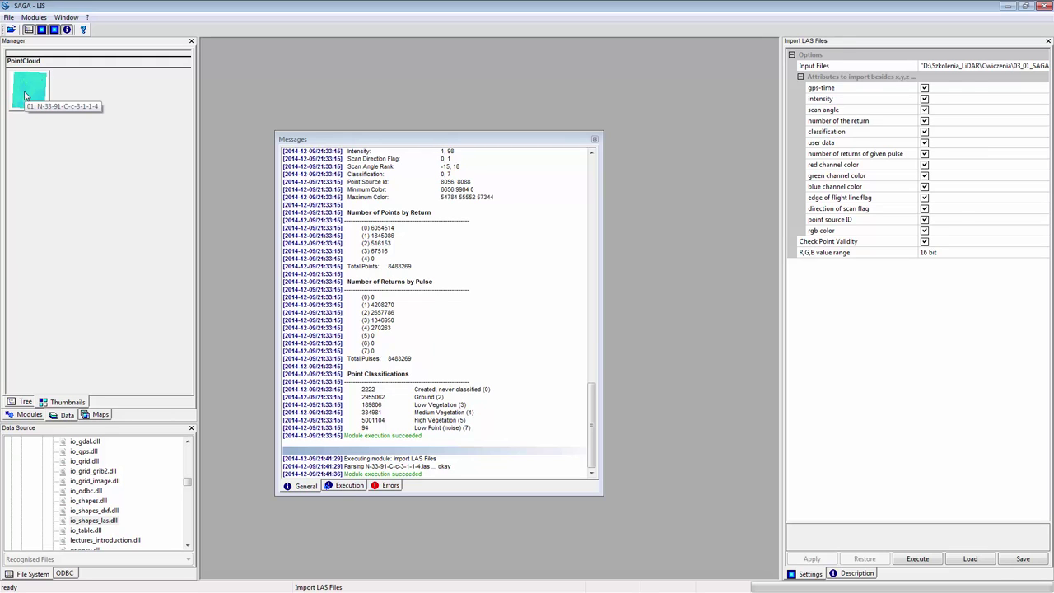
click(24, 96)
double_click(25, 95)
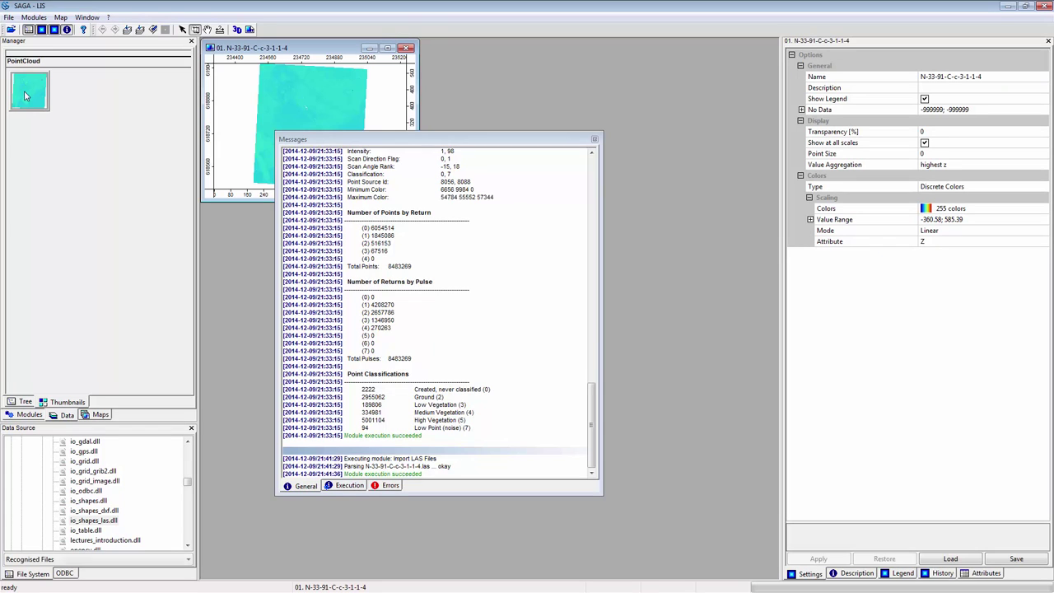
click(595, 140)
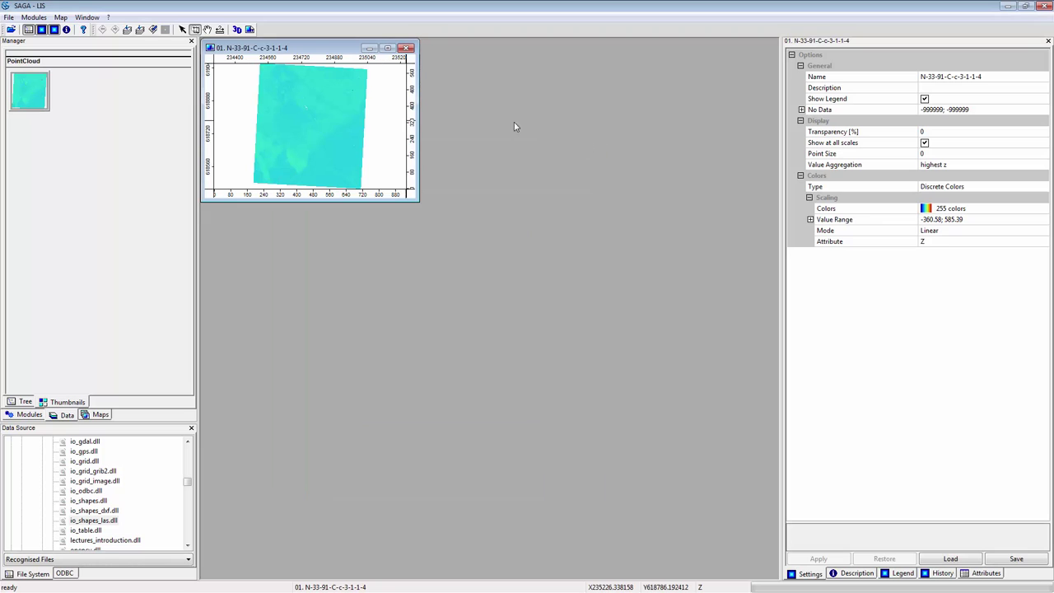
click(388, 49)
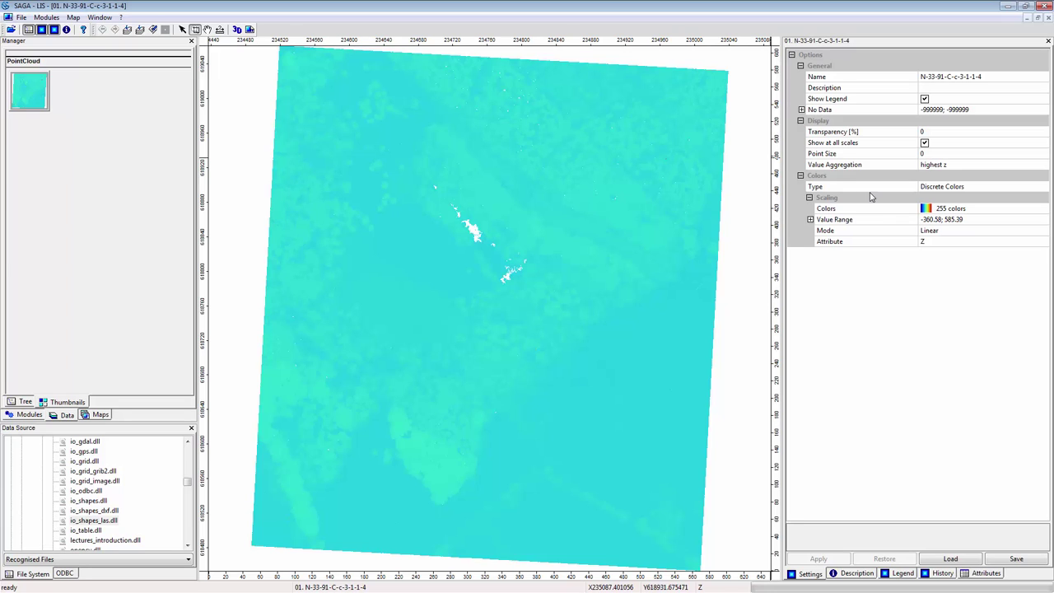
Set the point cloud's colour type to Graduated Colors
click(949, 194)
click(949, 195)
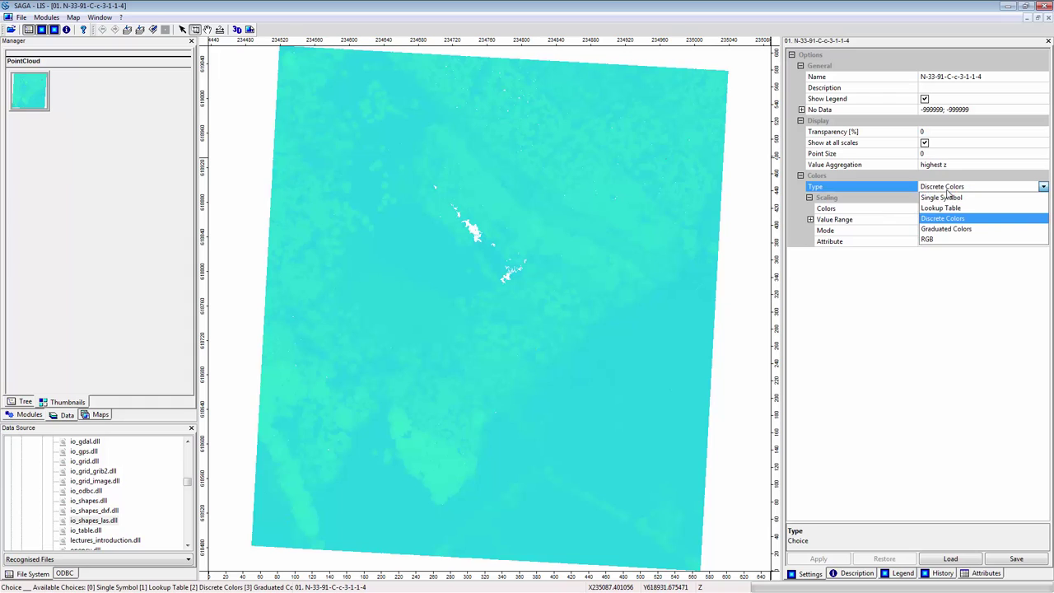
click(948, 229)
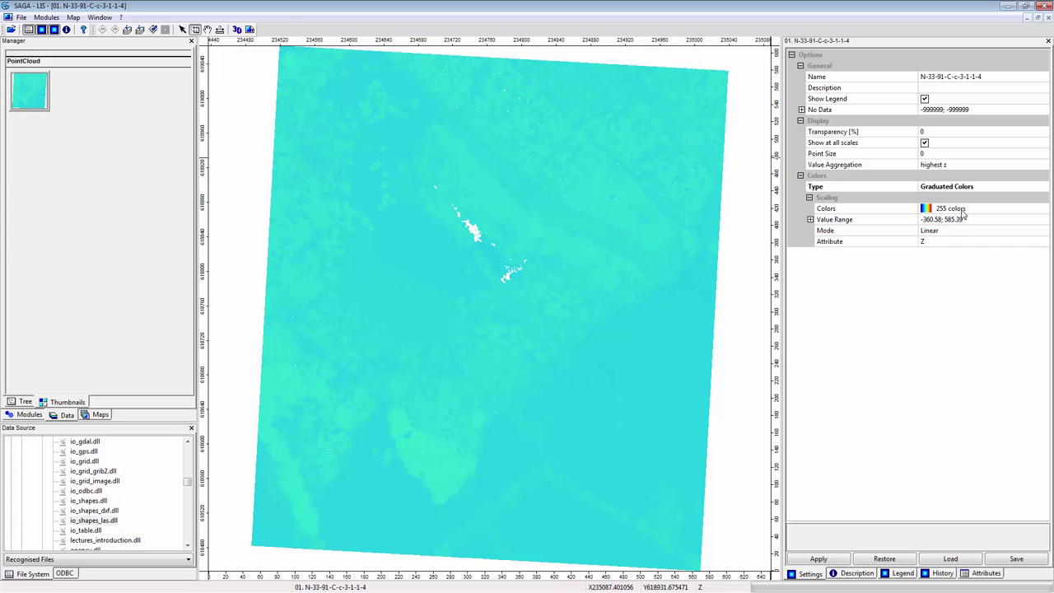
Assign the Topography preset as the point cloud's colour ramp
click(964, 212)
click(1042, 211)
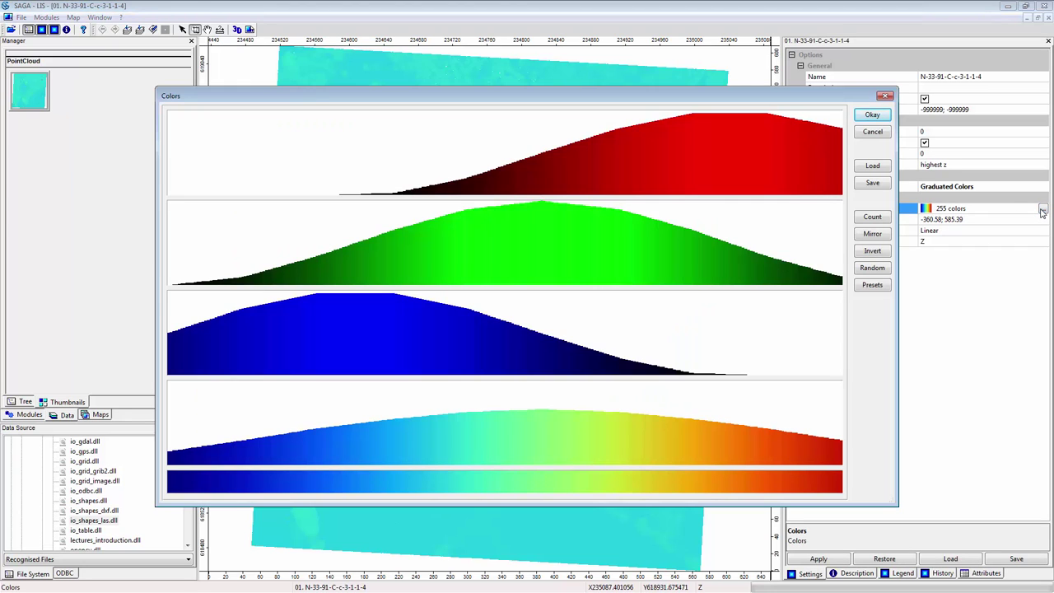
click(872, 285)
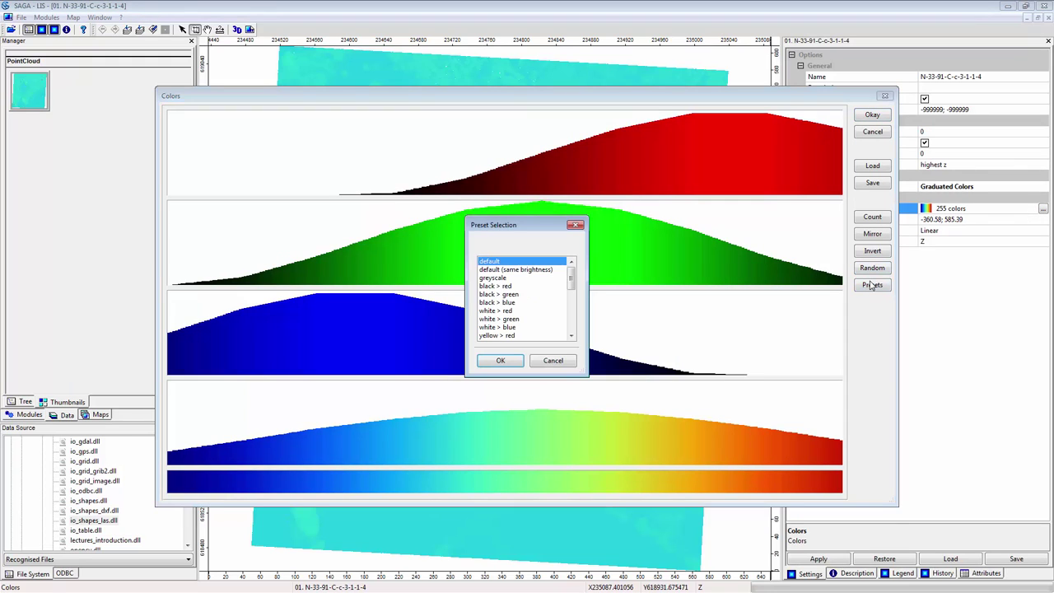
drag(571, 277, 571, 318)
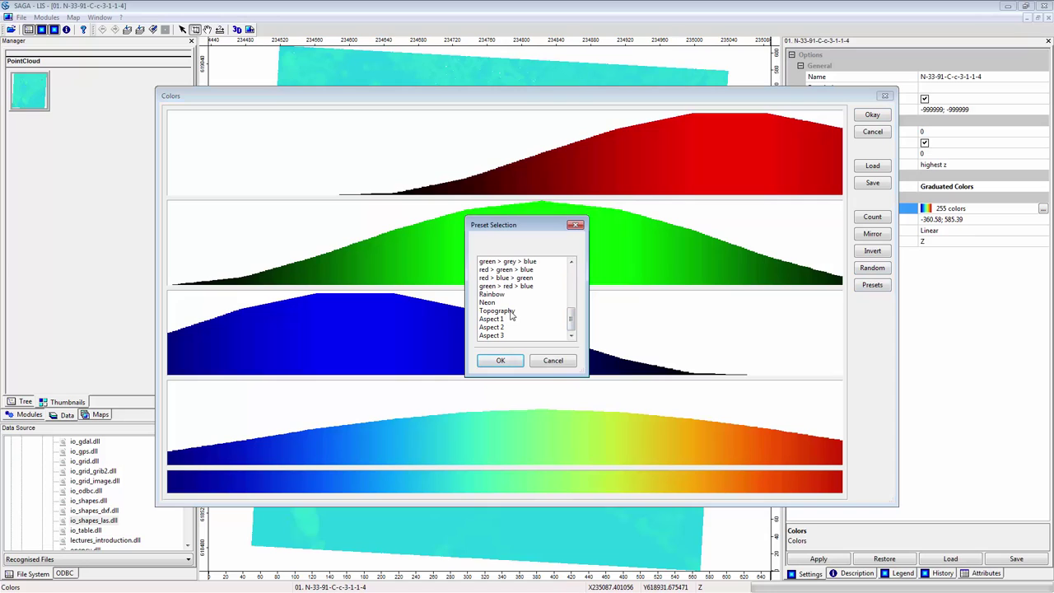
click(496, 312)
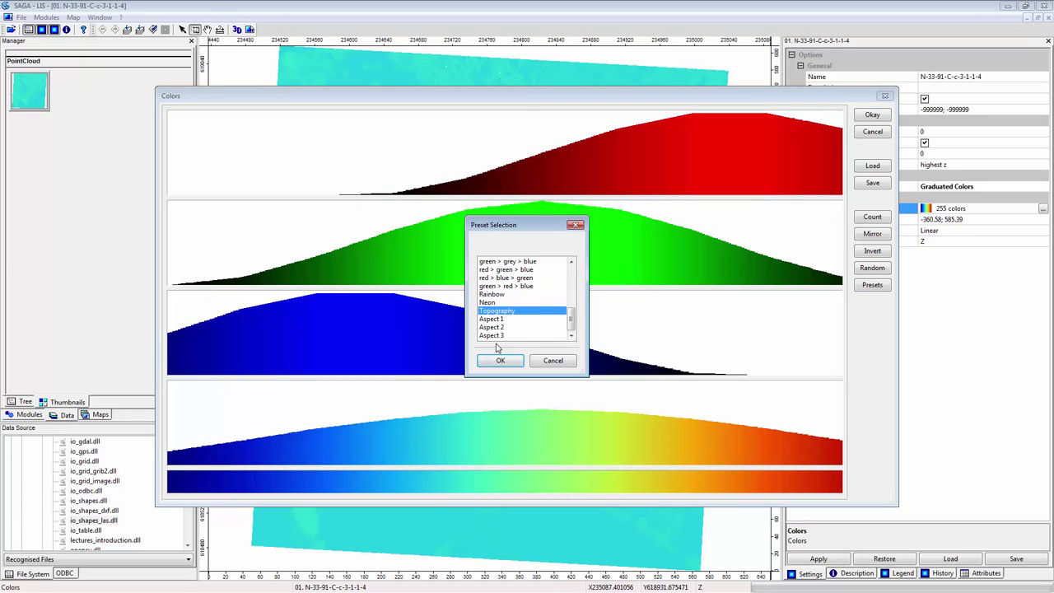
click(499, 361)
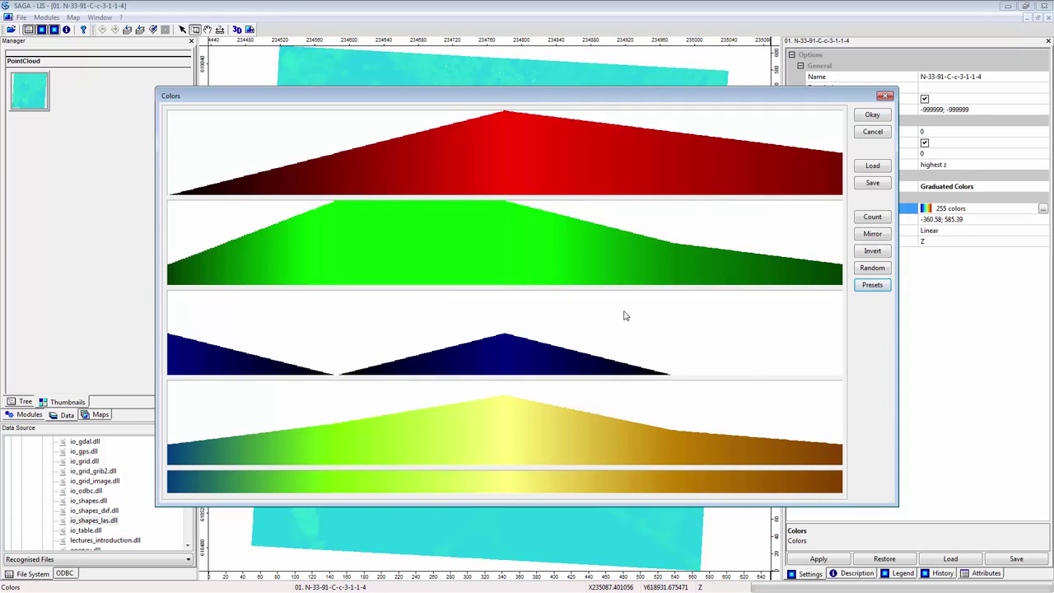
click(862, 117)
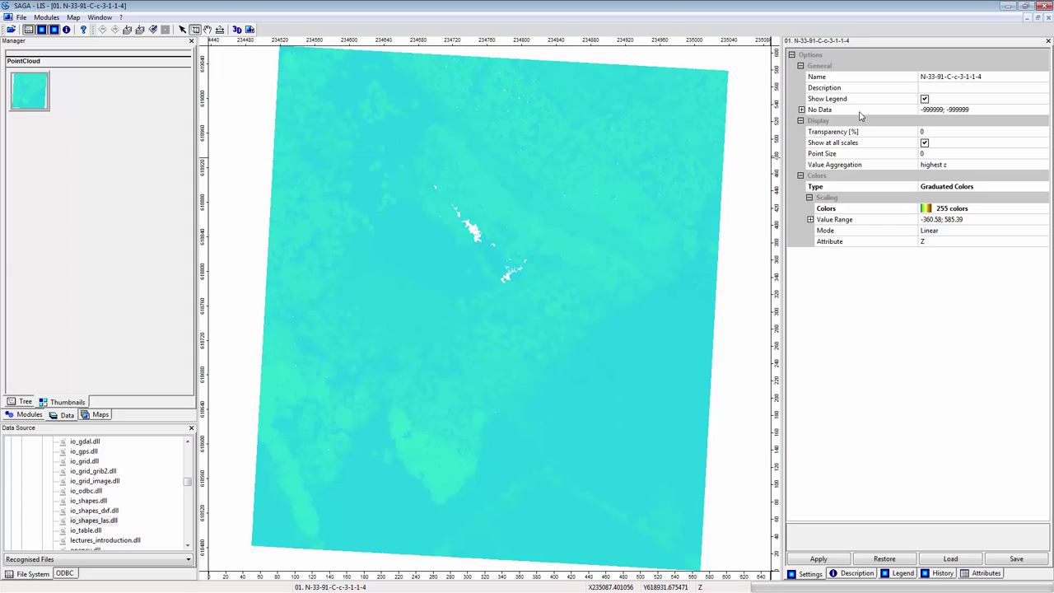
Set the colour scaling value range to 16; 60 and apply the display settings to the map
click(934, 220)
drag(944, 220, 921, 220)
text(16)
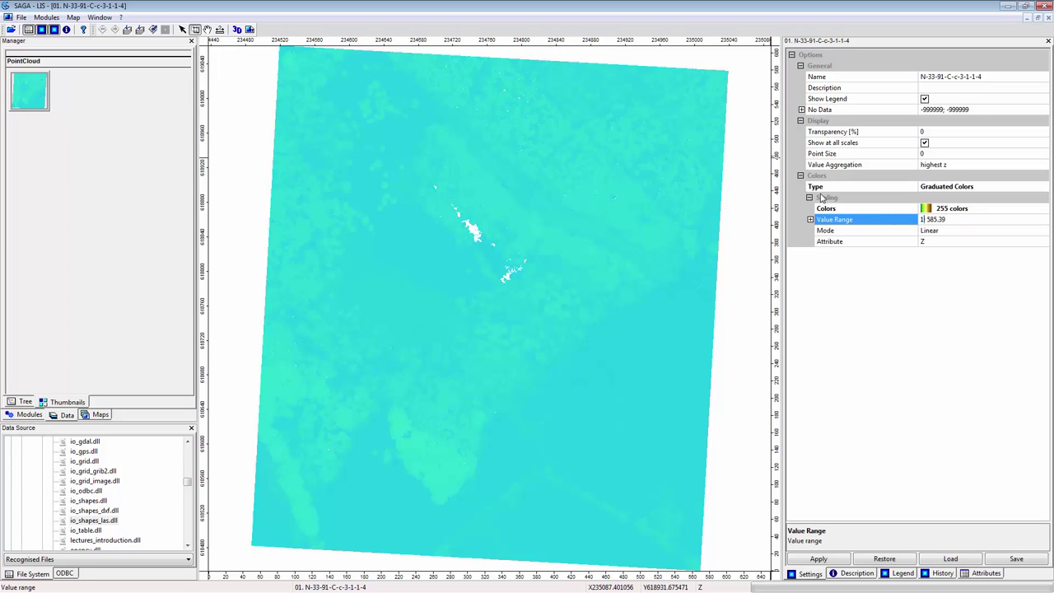
text(;)
drag(951, 220, 931, 220)
text(60)
click(942, 246)
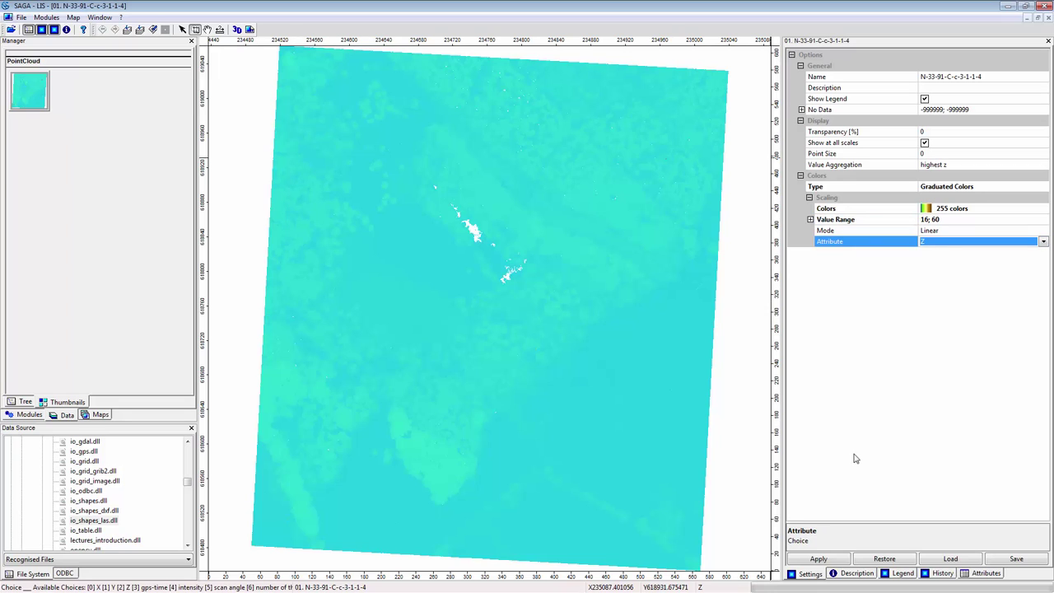
click(821, 561)
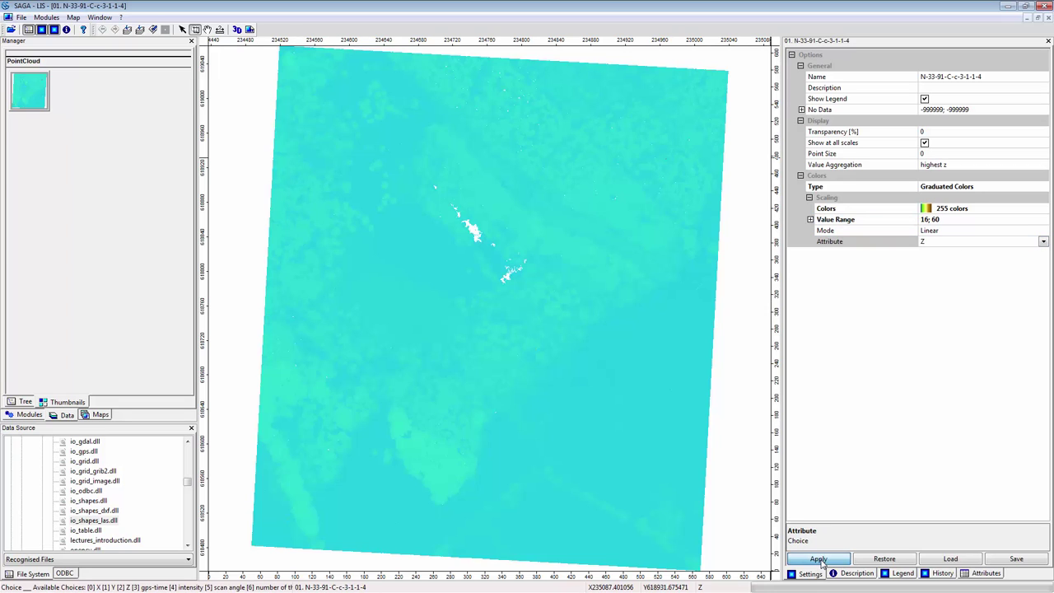
click(821, 561)
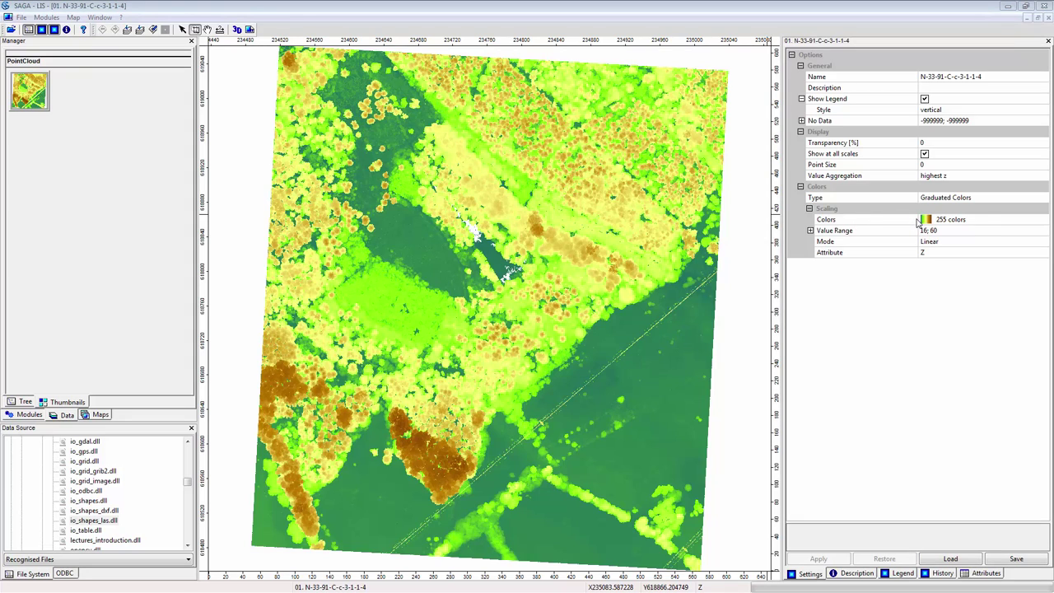
Replace the point cloud's colour ramp with the greyscale preset
click(987, 224)
click(1042, 220)
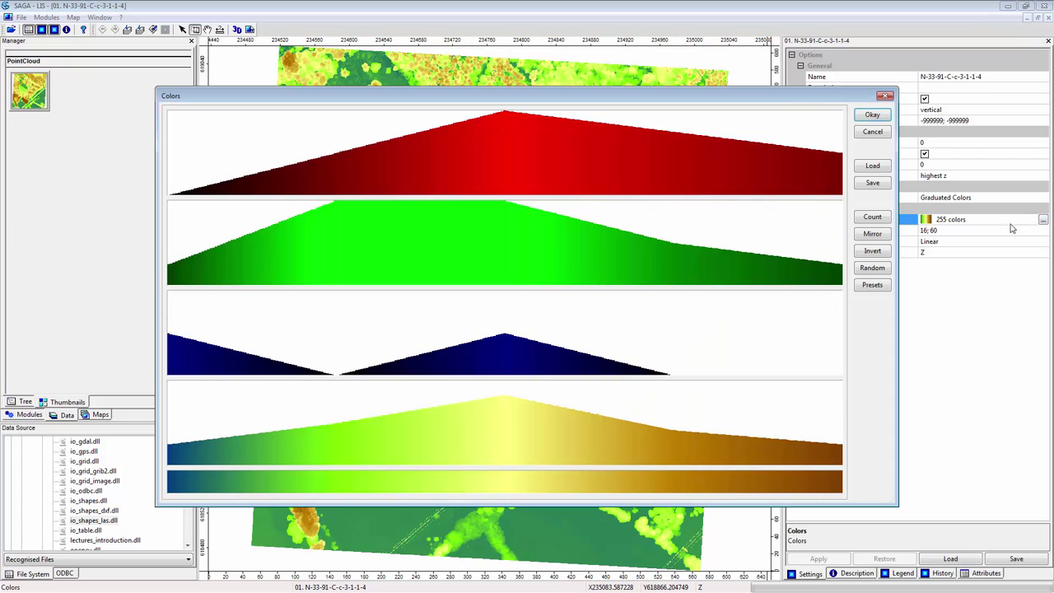
click(862, 288)
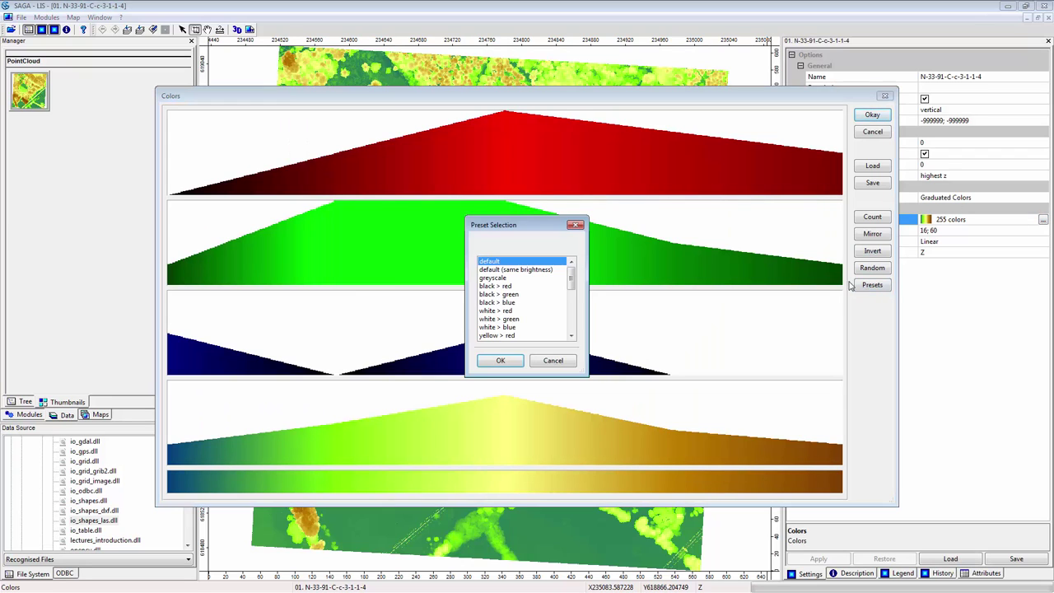
click(503, 278)
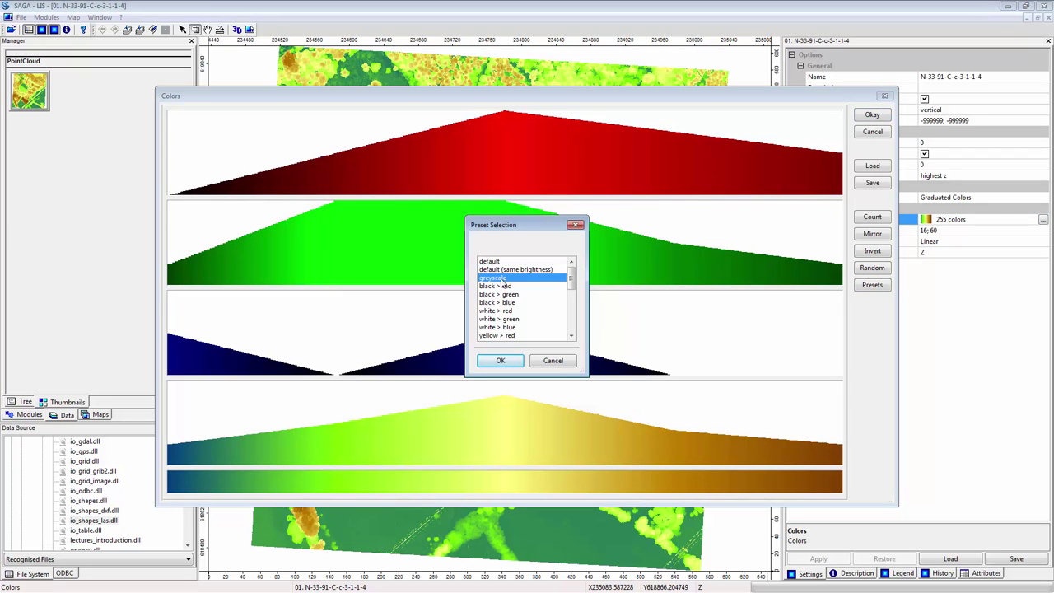
click(510, 363)
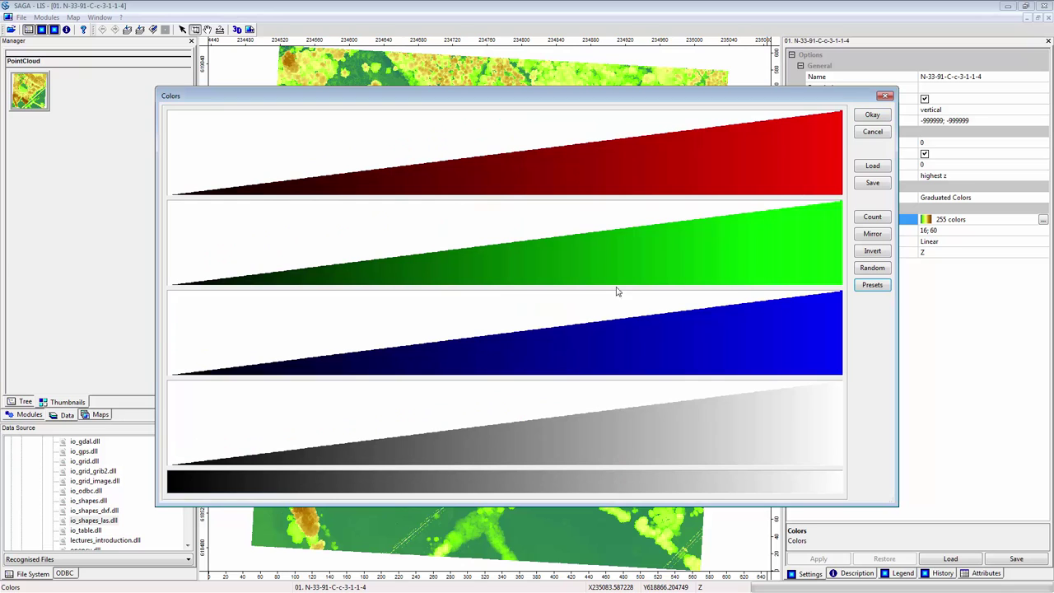
click(872, 116)
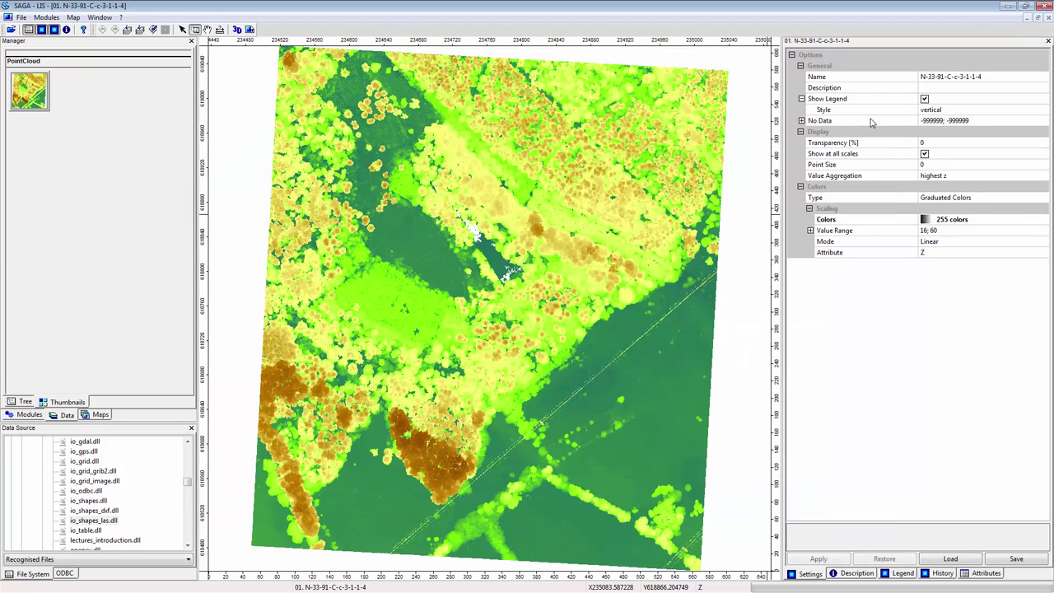
Open the choice of attribute used for the point cloud's colour scaling
click(944, 254)
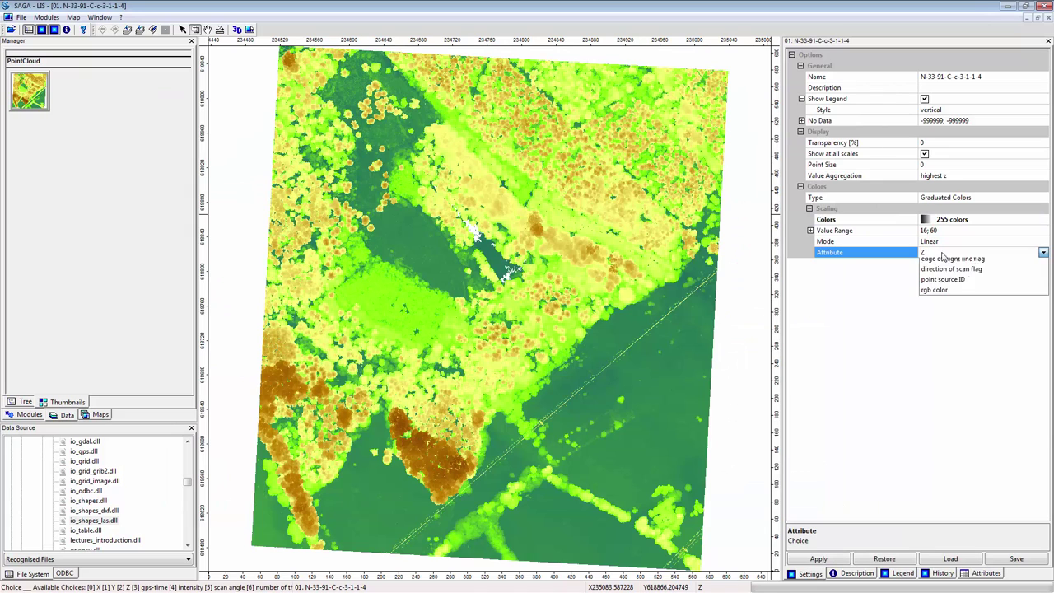